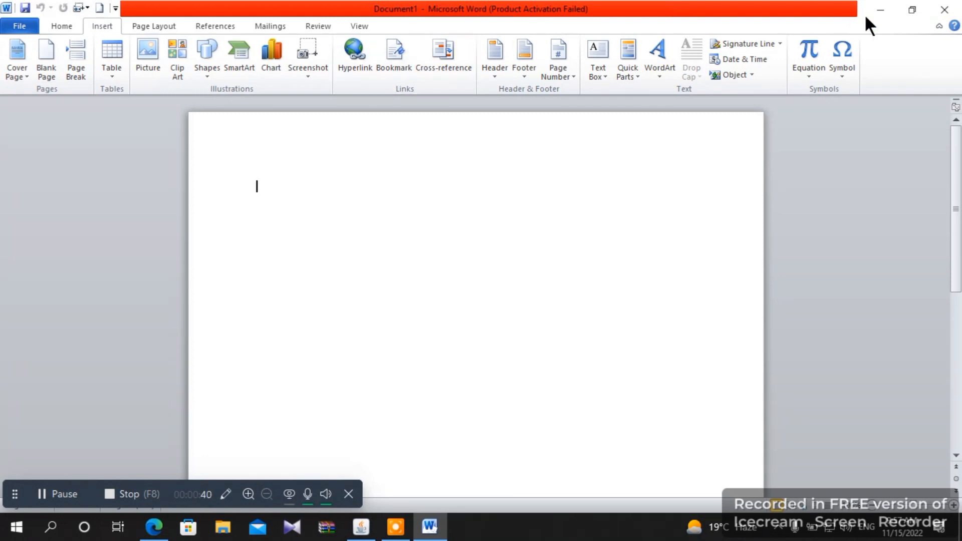
Insert a screen clipping of the blue school-name banner from the desktop wallpaper and shrink it to about 9.9 cm wide
left_click(885, 10)
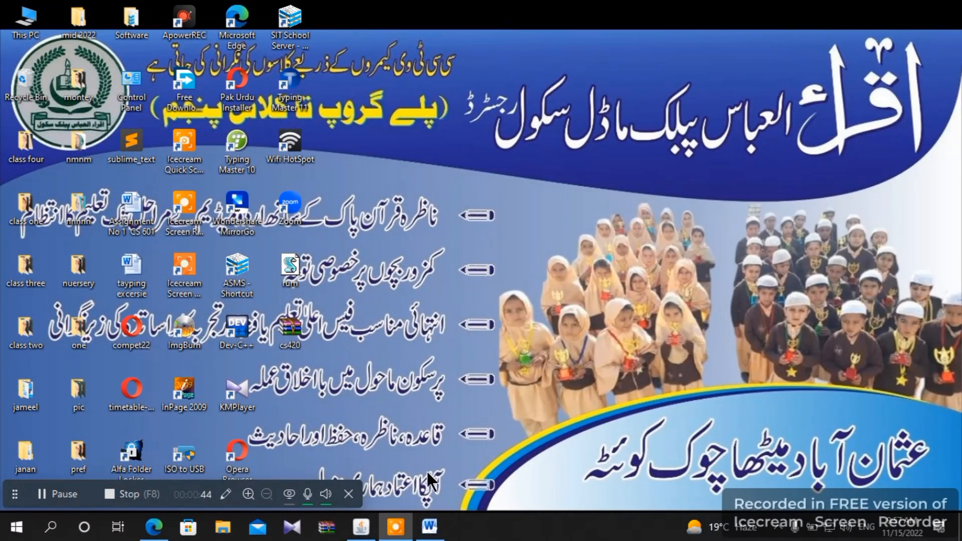
left_click(428, 527)
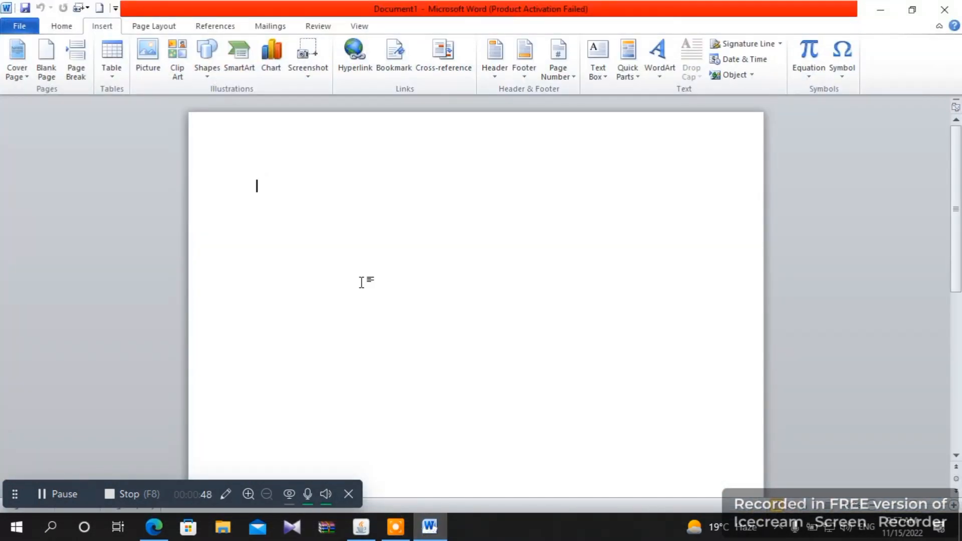
left_click(308, 64)
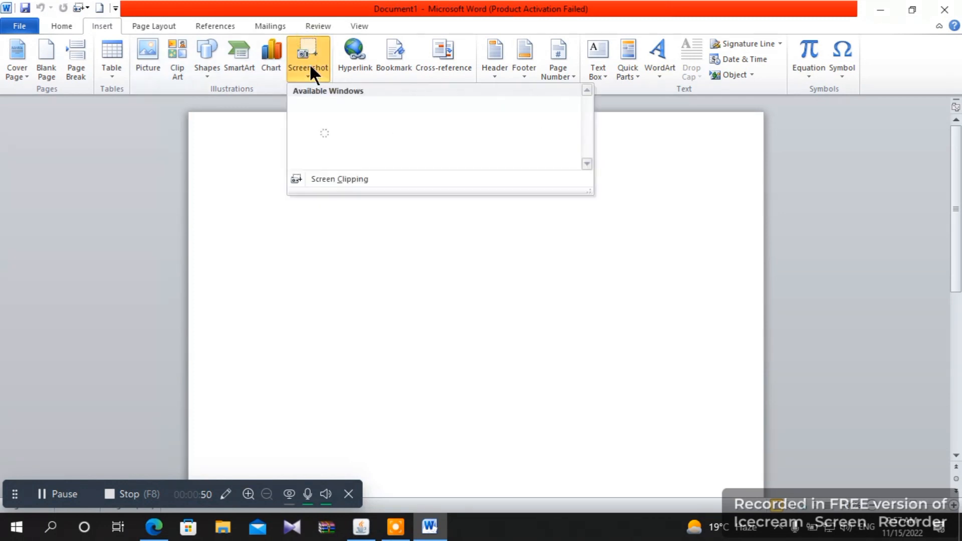
left_click(338, 92)
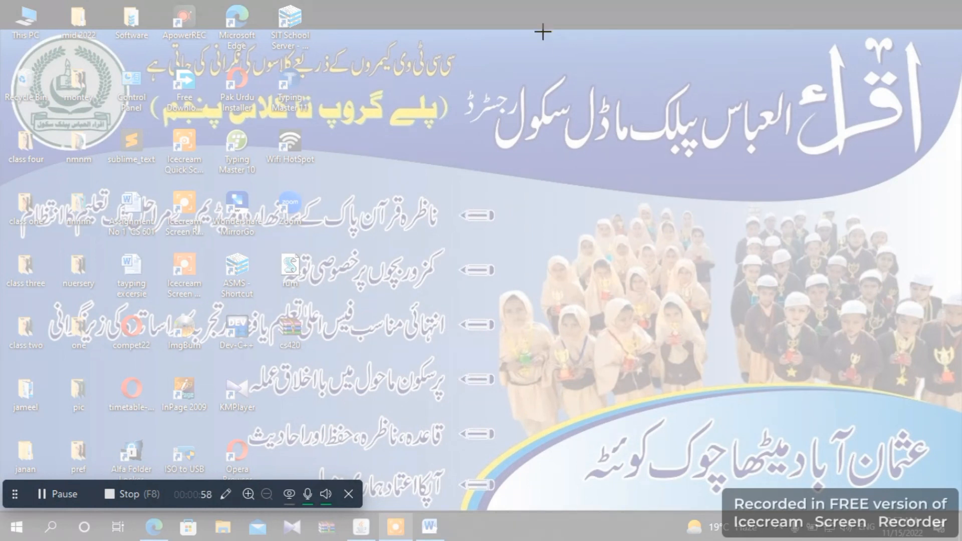
left_click_drag(467, 21, 956, 207)
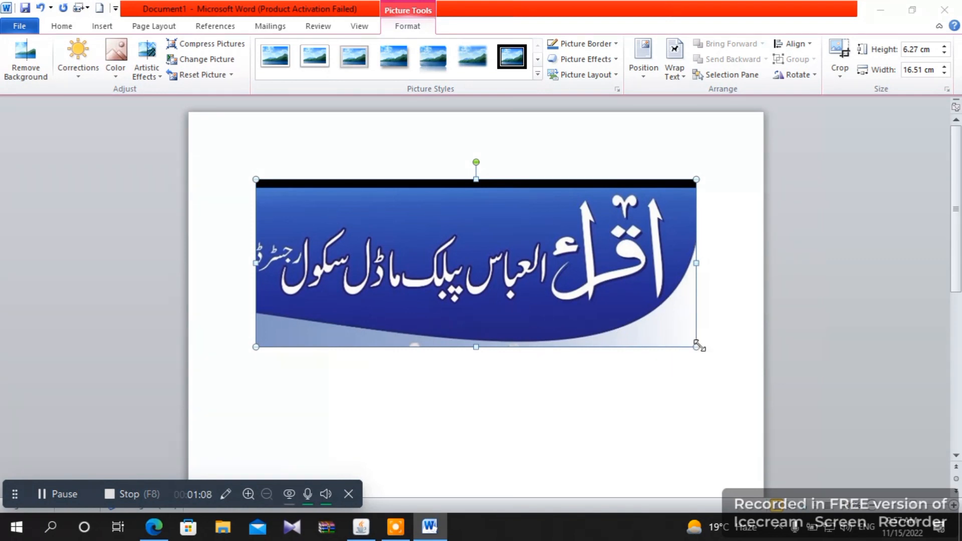
left_click_drag(697, 345, 520, 279)
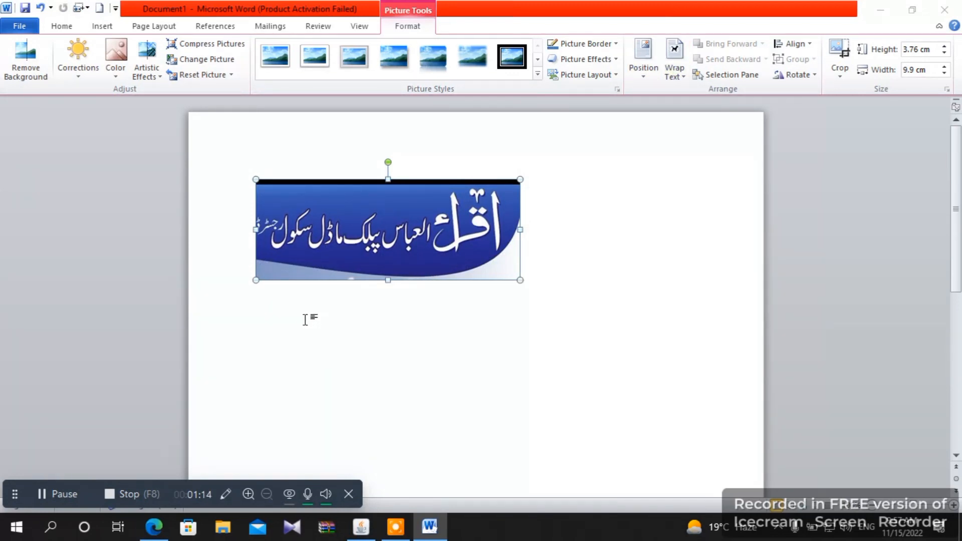
left_click(273, 313)
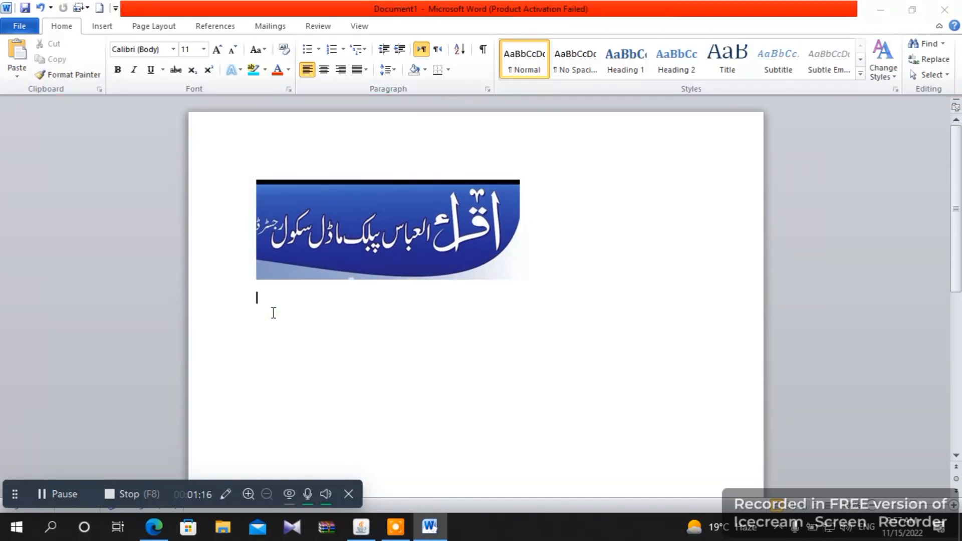
Enter five first names on separate lines below the banner picture
left_click(107, 26)
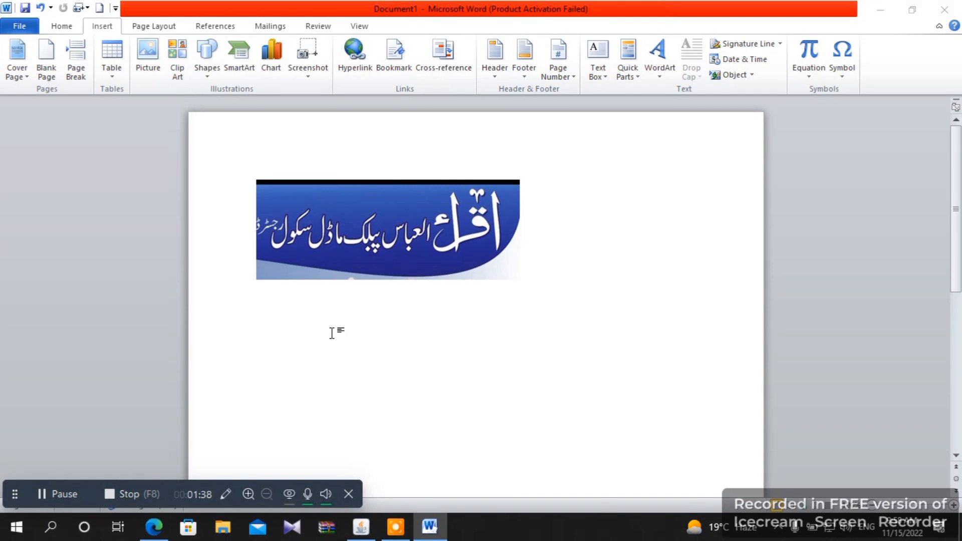
type("asad")
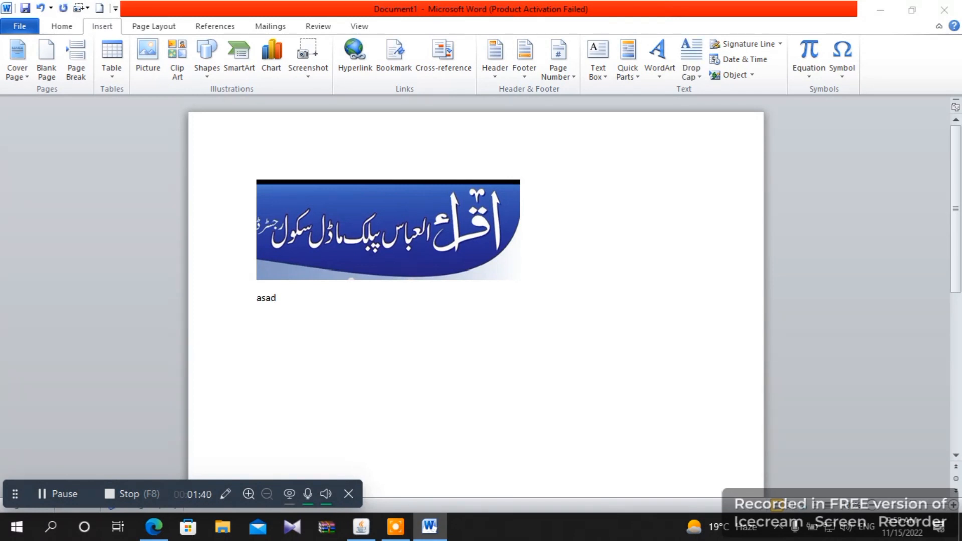
key("Return")
type("wali")
key("Return")
type("khan")
key("Return")
type("jan")
key("Return")
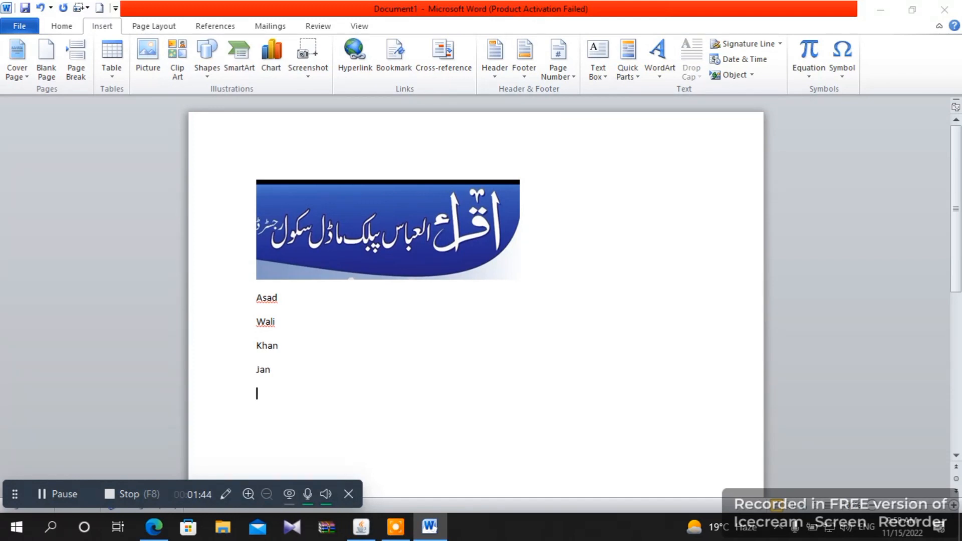
type("wali")
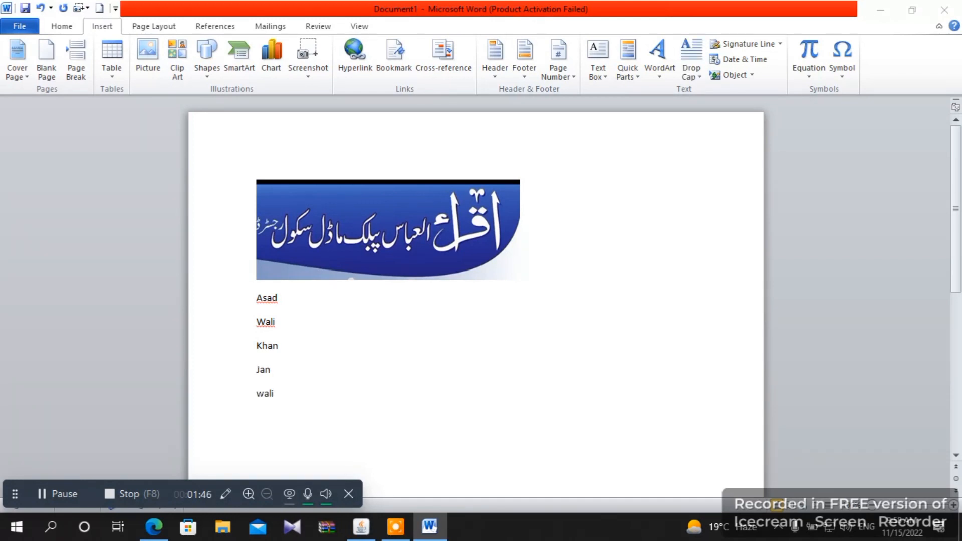
key("Return")
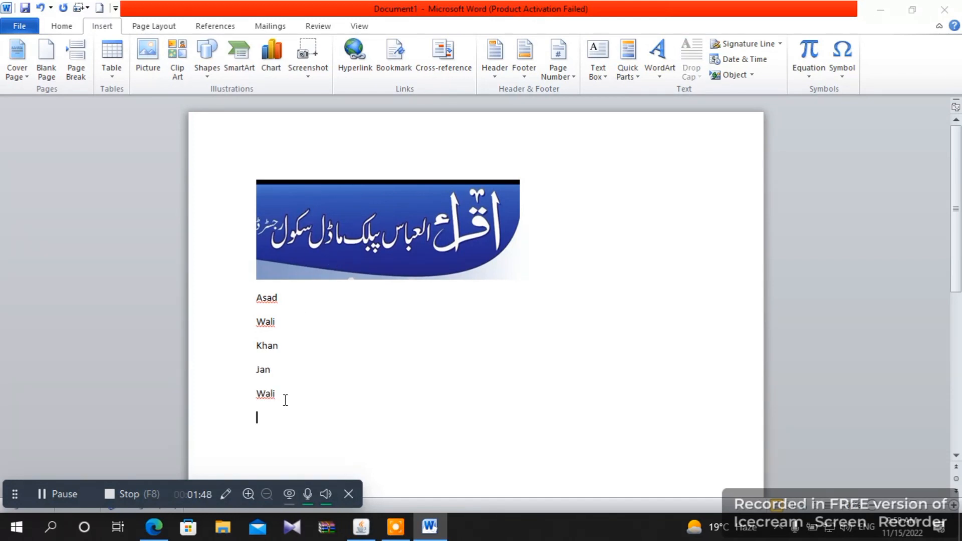
Examine the Insert Hyperlink options for the selected picture and names, including the e-mail address link type, and close without adding a link
left_click_drag(284, 400, 260, 260)
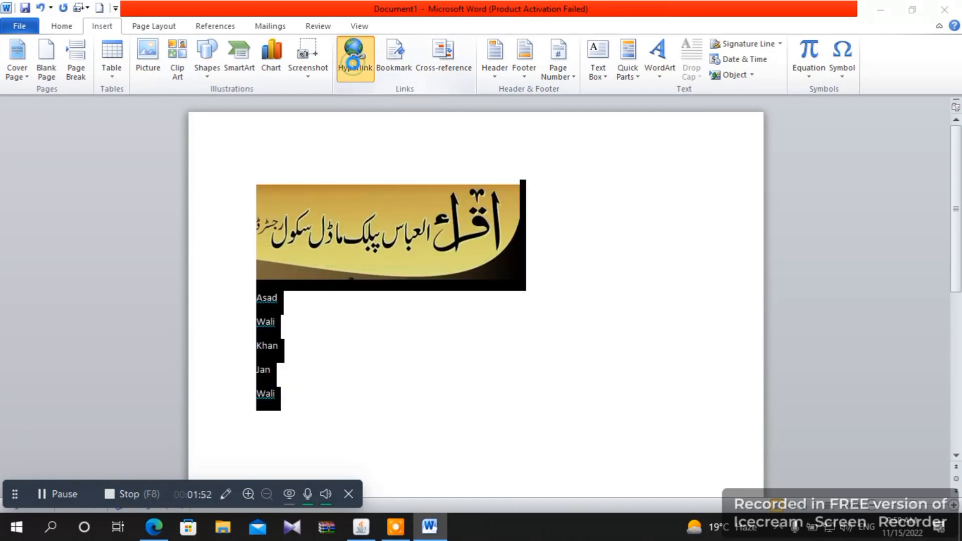
left_click(353, 62)
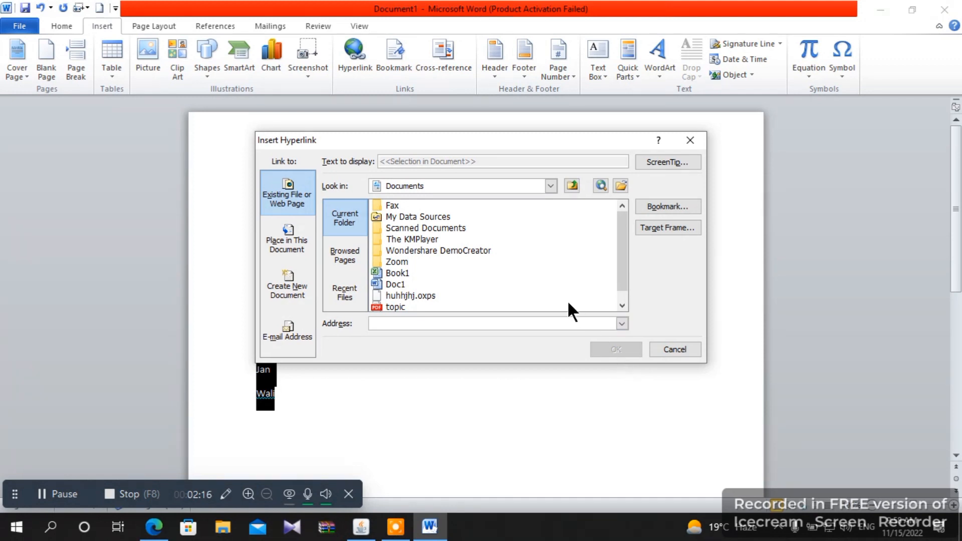
left_click(289, 338)
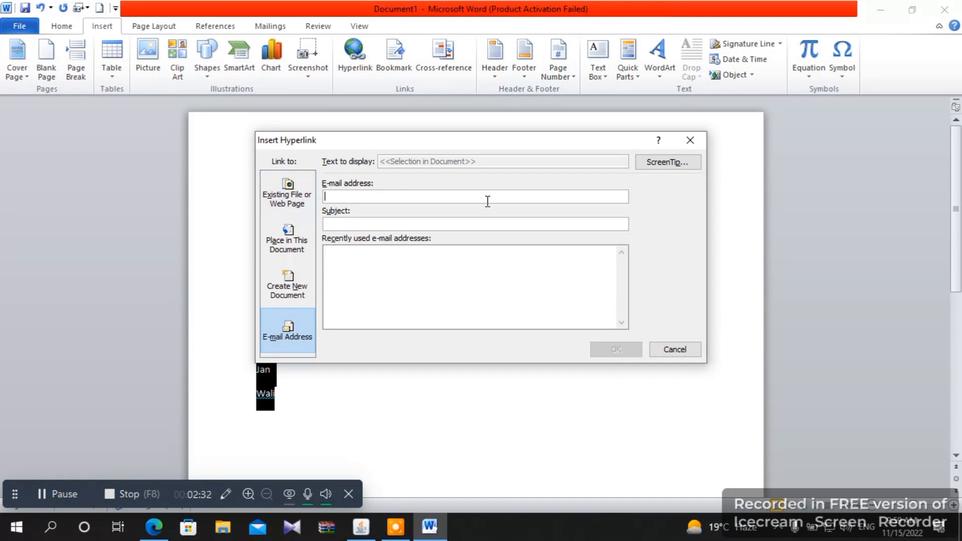
left_click(693, 137)
left_click(357, 404)
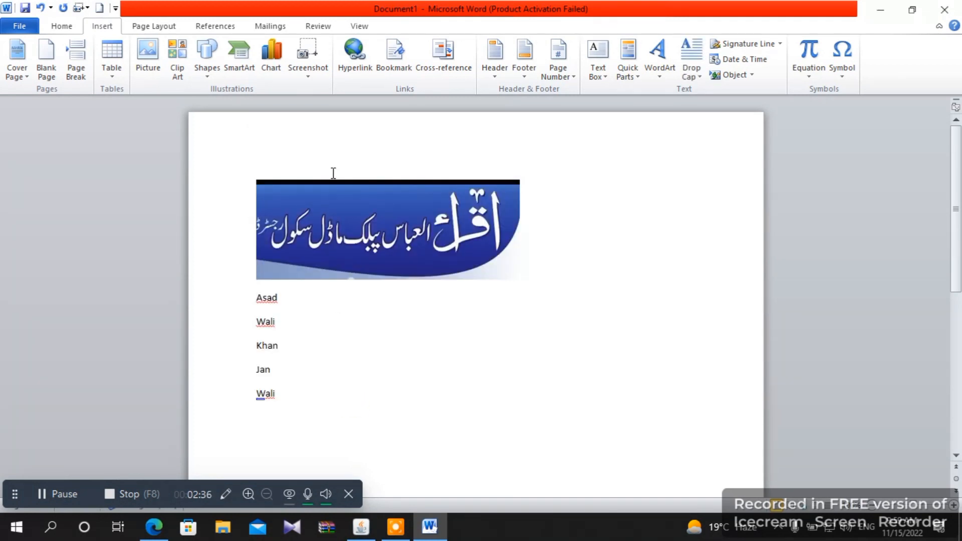
Clear the entire document, removing the picture and all the text below it
key("Return")
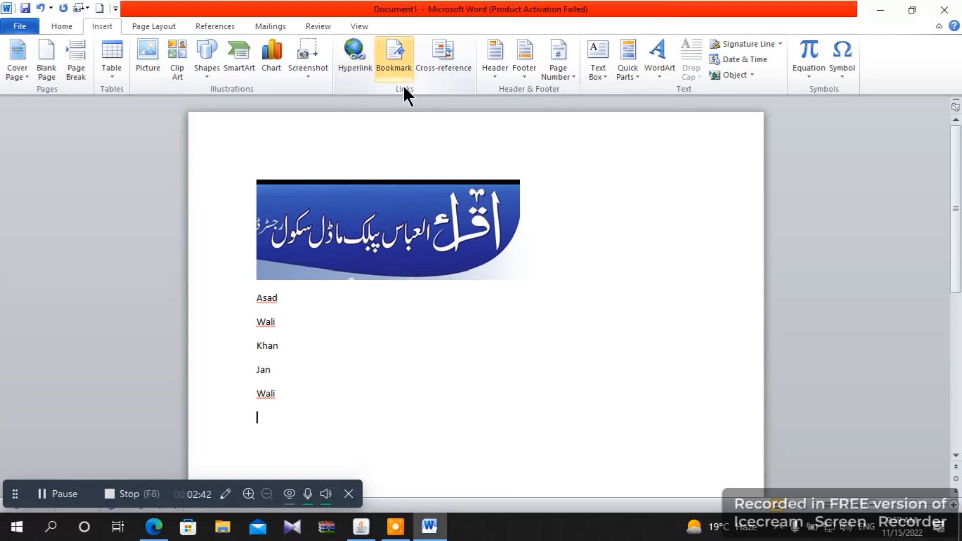
key("ctrl+a")
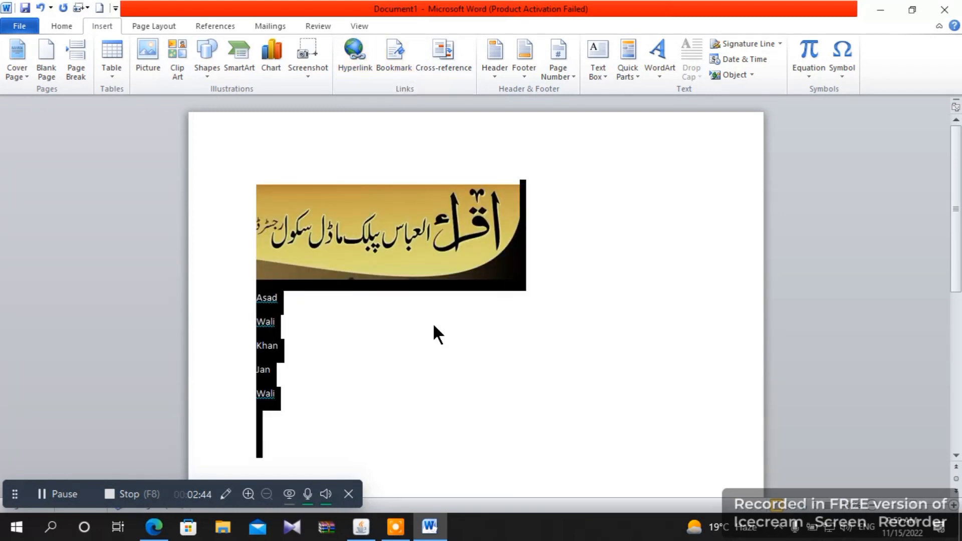
key("Delete")
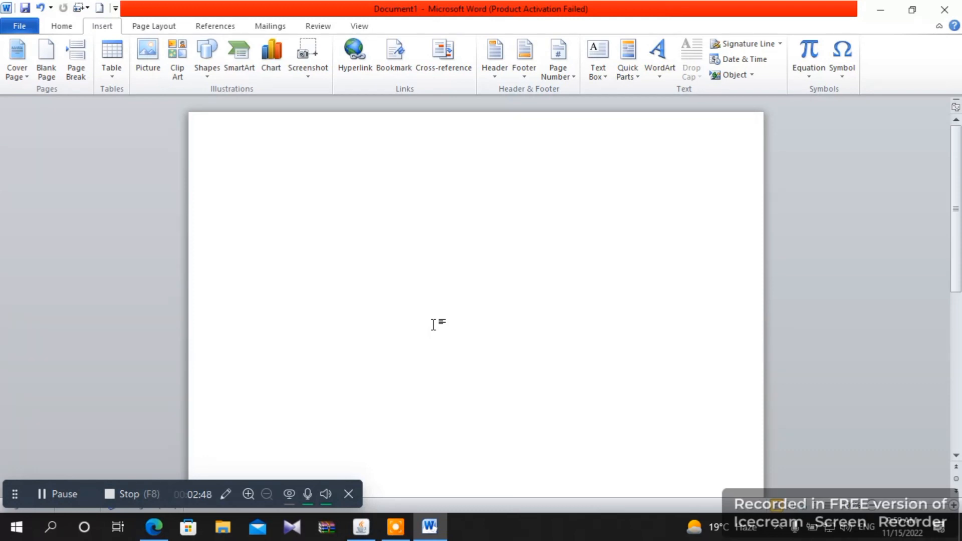
Enter "windows" as the first line of the document and apply the Heading 1 style to it
type("windows")
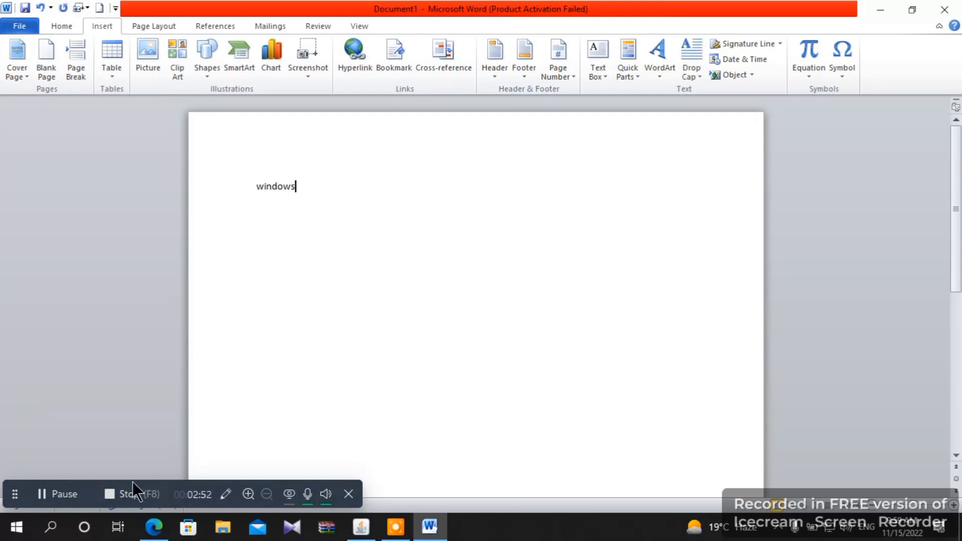
left_click(62, 492)
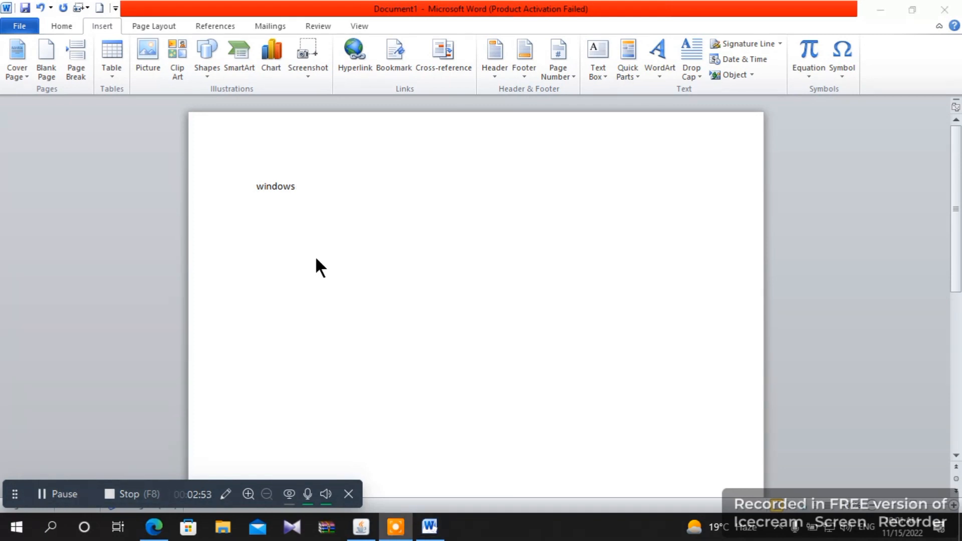
left_click(300, 189)
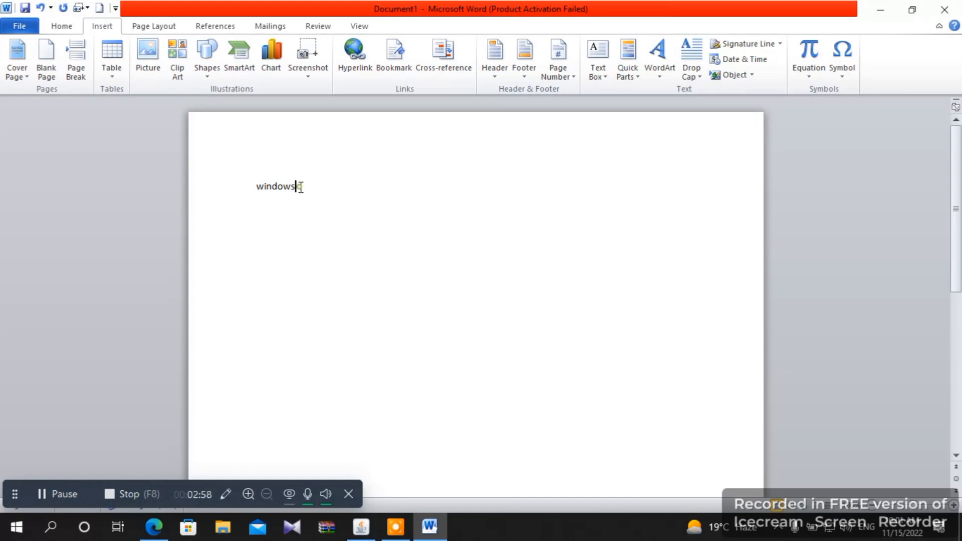
left_click_drag(298, 187, 249, 198)
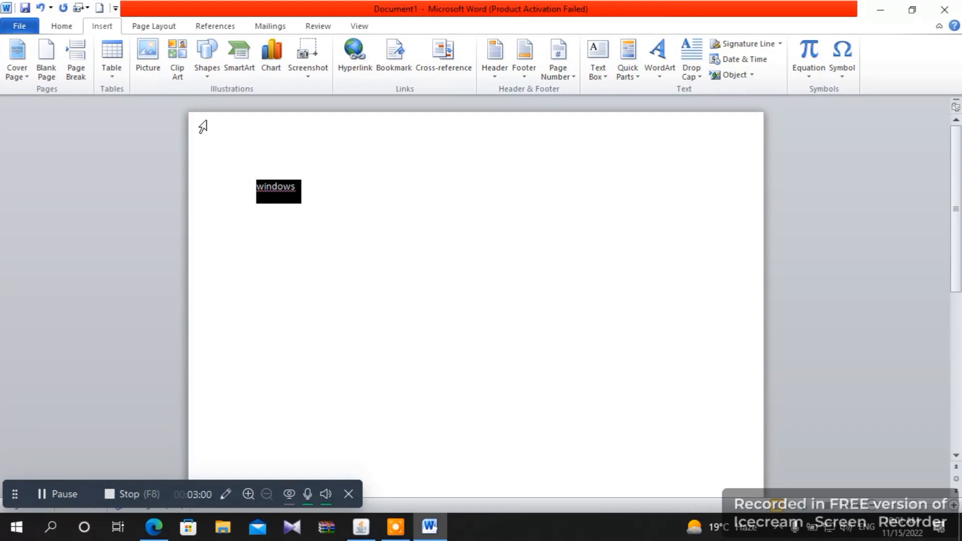
left_click(59, 26)
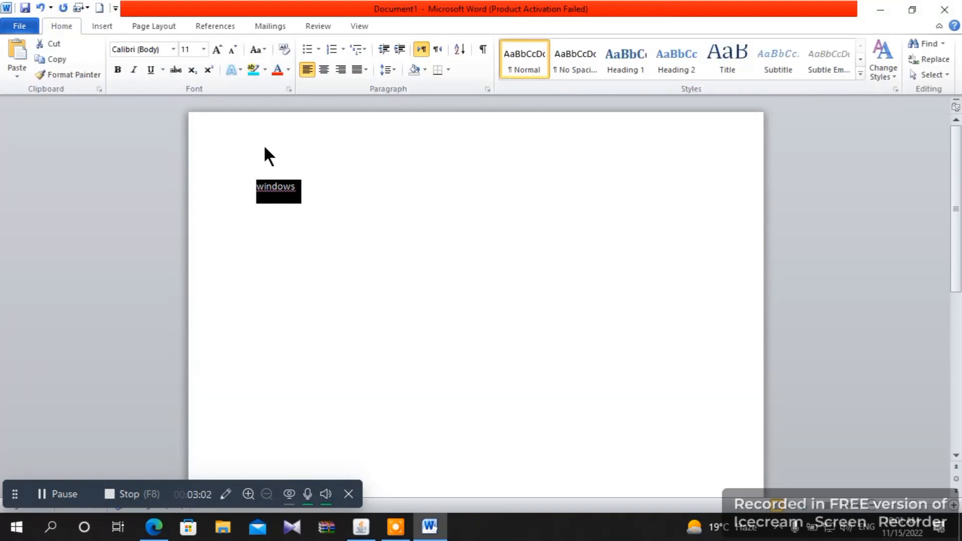
left_click(630, 51)
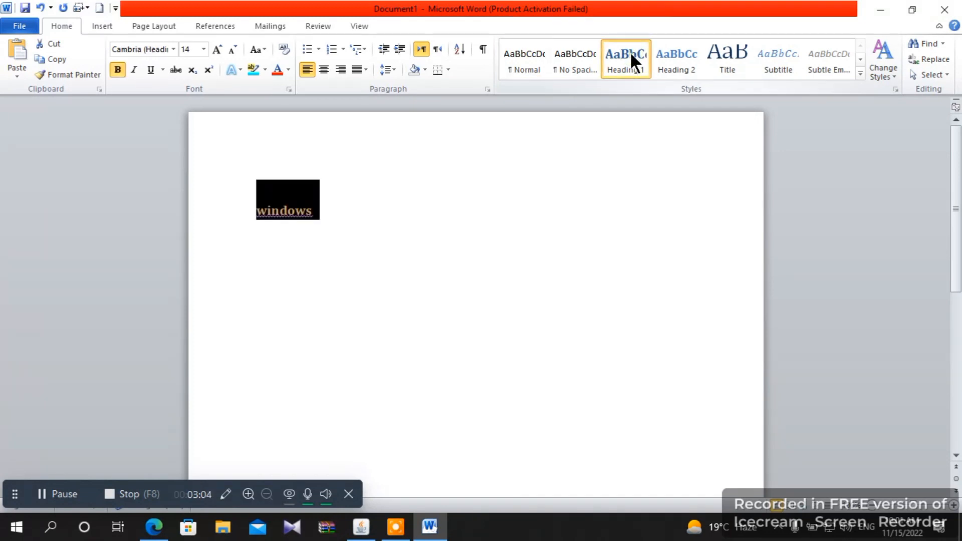
left_click(356, 216)
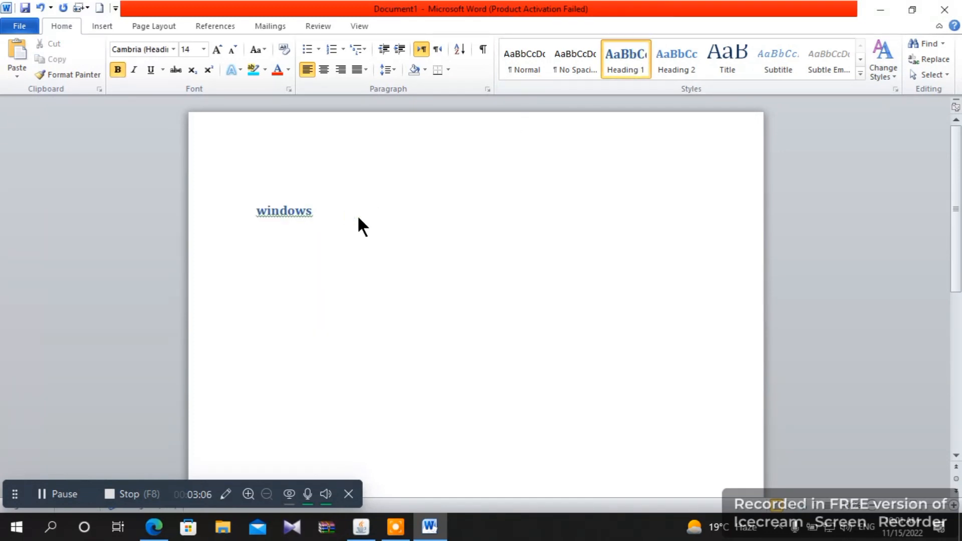
Fill the lines under the windows heading with short placeholder entries such as dsf, sd, fs and df, one per line
key("Return")
type("dsf sd fs df s")
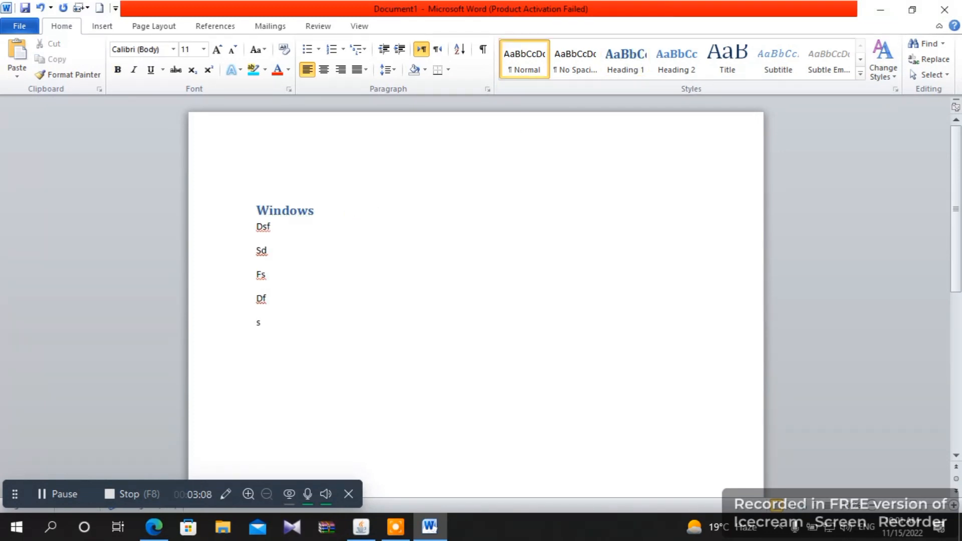
type("d f sd f sdf sd fs df sdf")
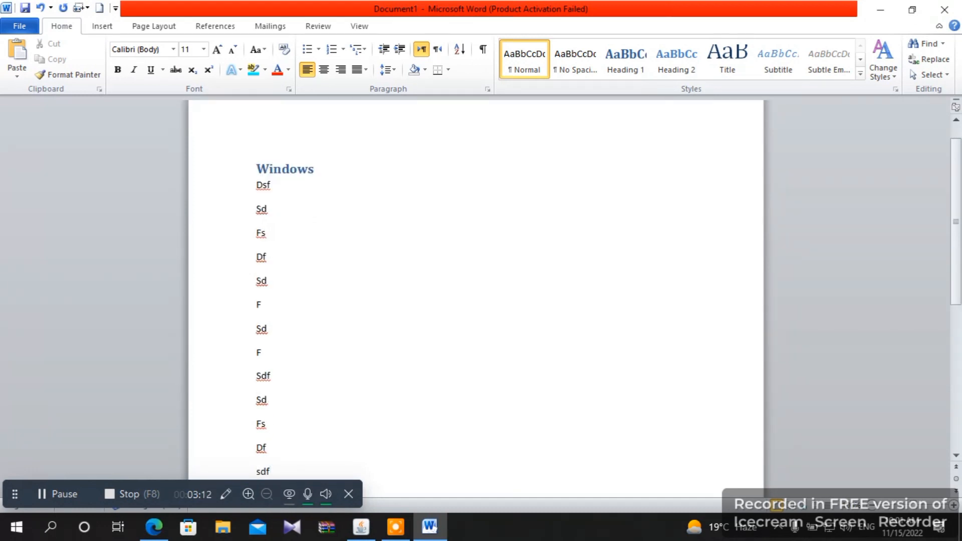
Start a new page and add "wordpad" at its beginning as a Heading 1 heading
scroll(358, 216, "down", 5)
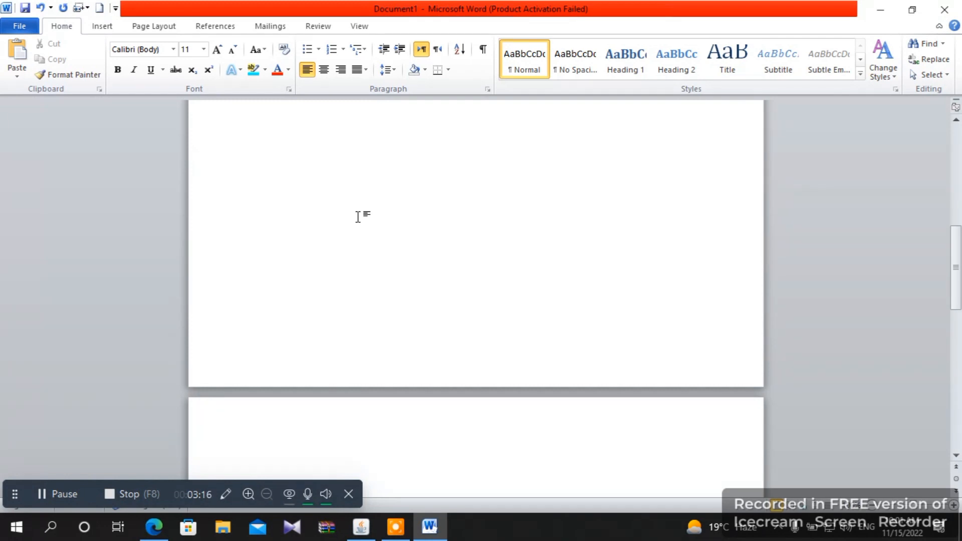
type("wordpad")
left_click_drag(300, 472, 259, 475)
left_click(625, 68)
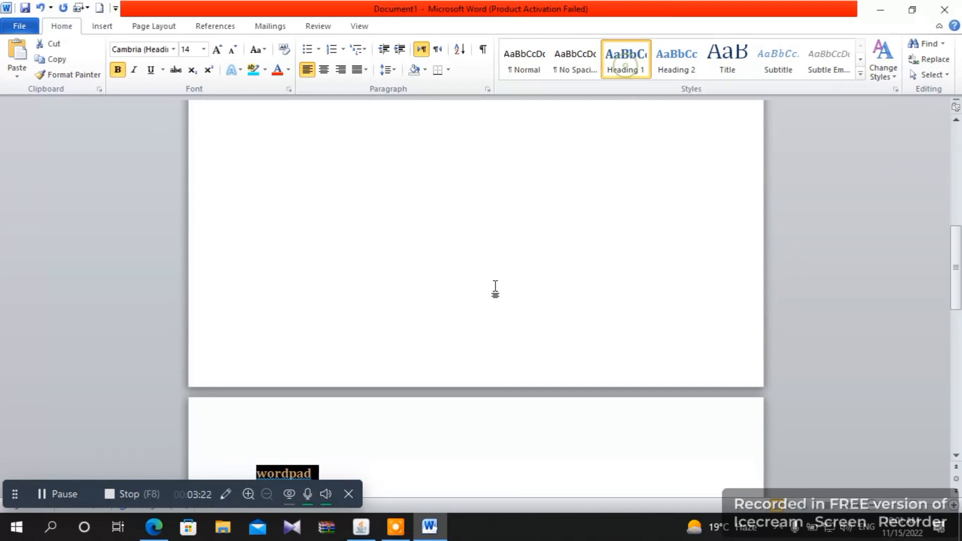
left_click(339, 473)
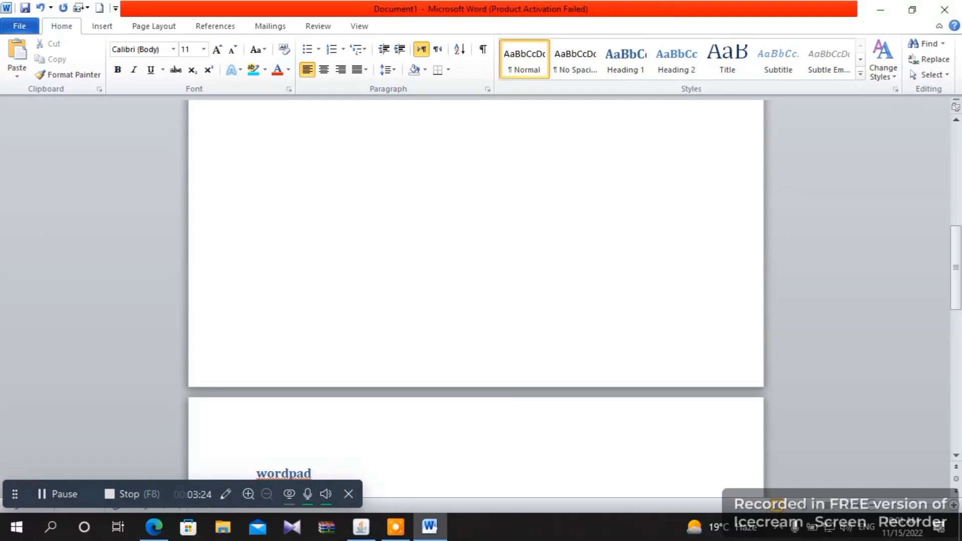
Add twelve lines of short placeholder text such as dsf, sd and f under the wordpad heading
type("dsf")
key("Return")
type("sd")
key("Return")
type("f")
key("Return")
type("sd f sdf s df")
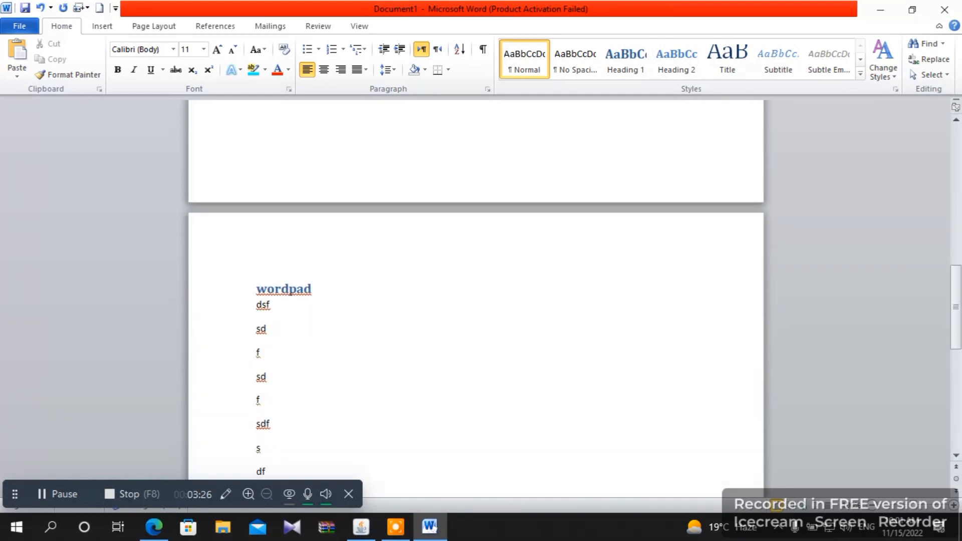
key("Return")
type("sd")
key("Return")
type("f")
key("Return")
type("sd")
key("Return")
type("f")
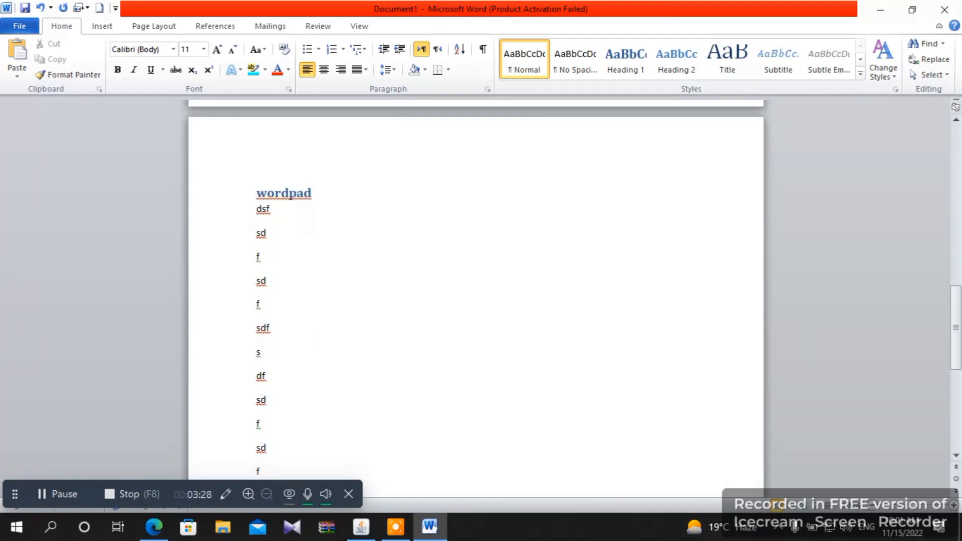
Start a new page after the wordpad section and add "excel" at its beginning as a Heading 1 heading
key("ctrl+Return")
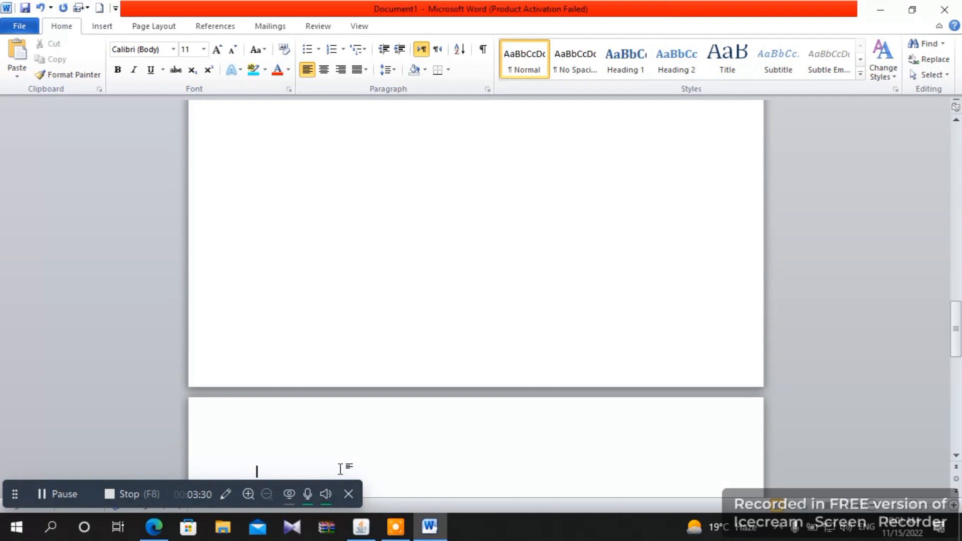
type("excel")
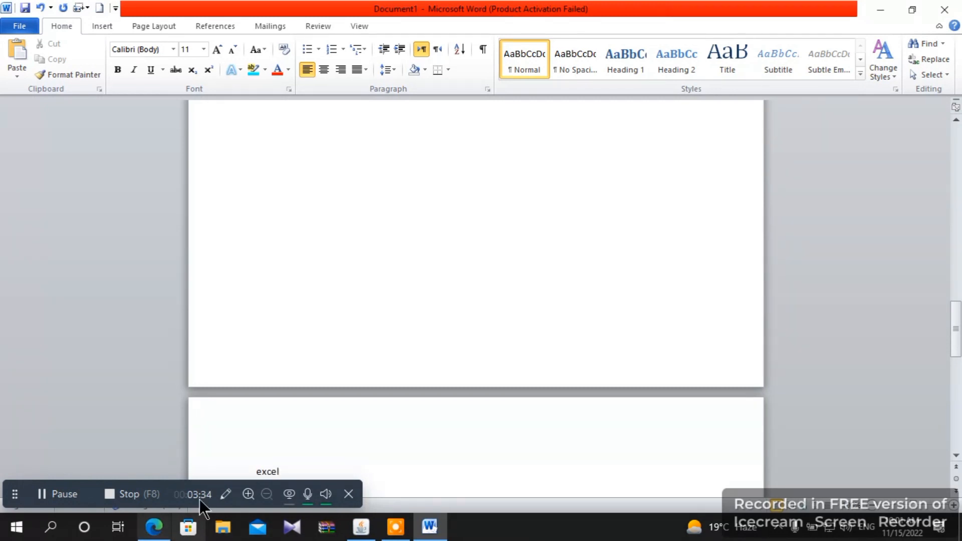
left_click(241, 474)
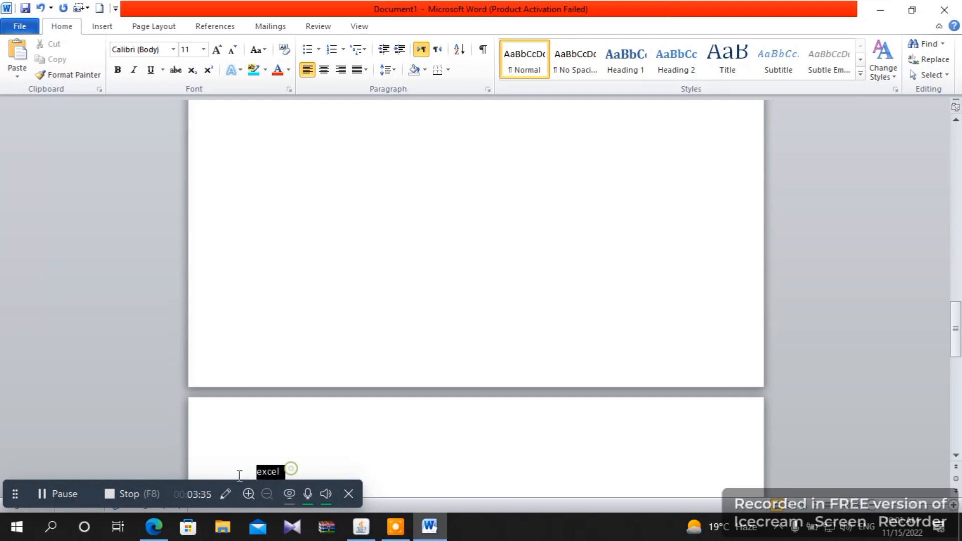
left_click(632, 47)
left_click(319, 474)
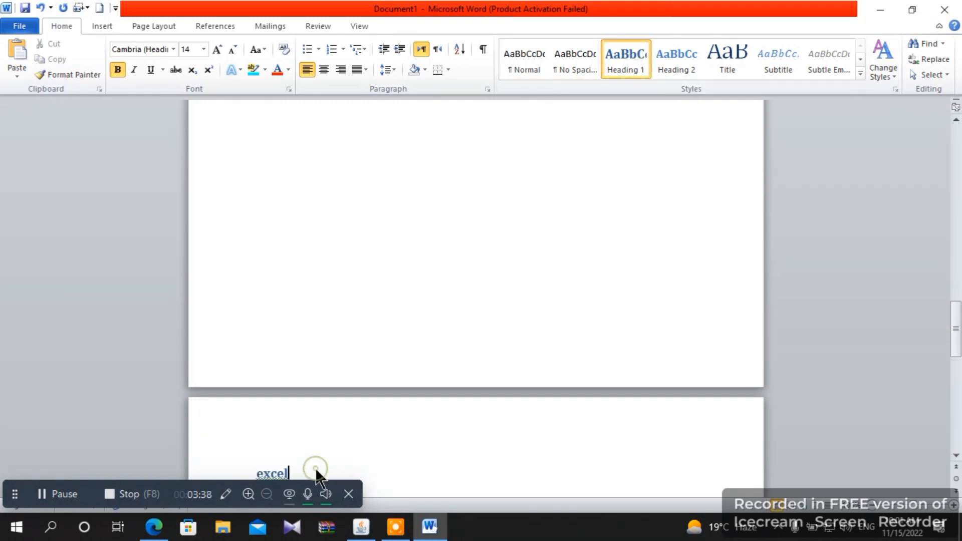
Fill the lines under the excel heading with short placeholder entries such as dsfs, d, f and sdf, one per line
key("Return")
type("dsfs d f sdf s df s df s  sd f")
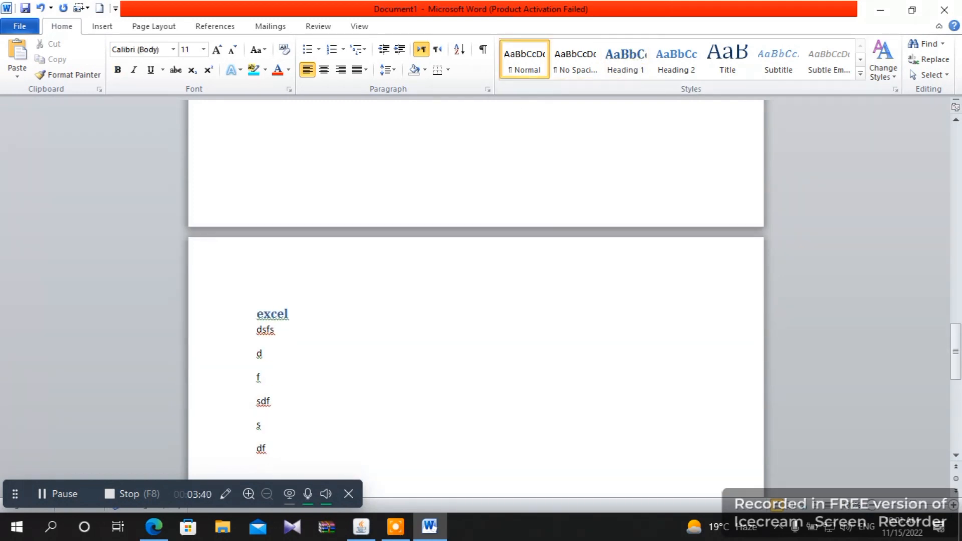
key("Return")
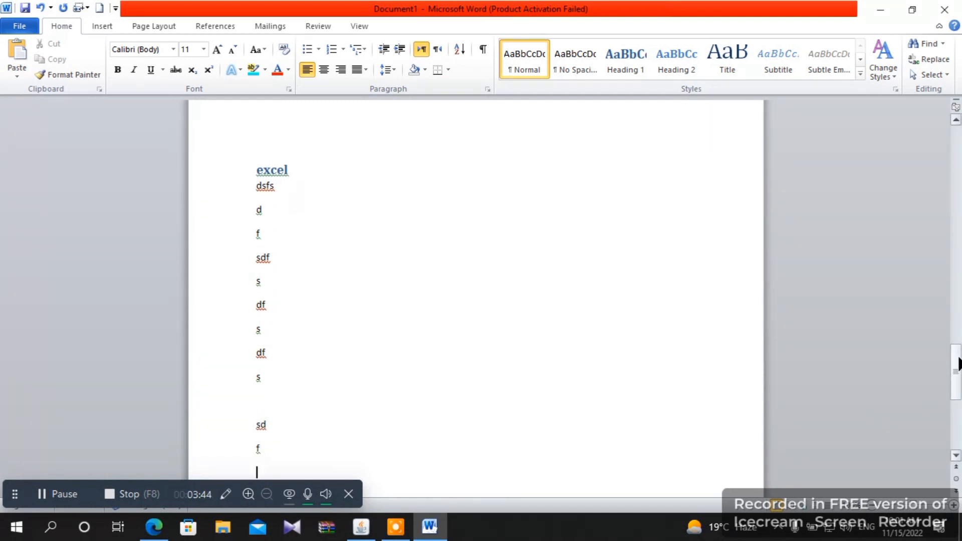
Add a bookmark named "windows" to the Windows heading on the first page
left_click_drag(958, 363, 919, 136)
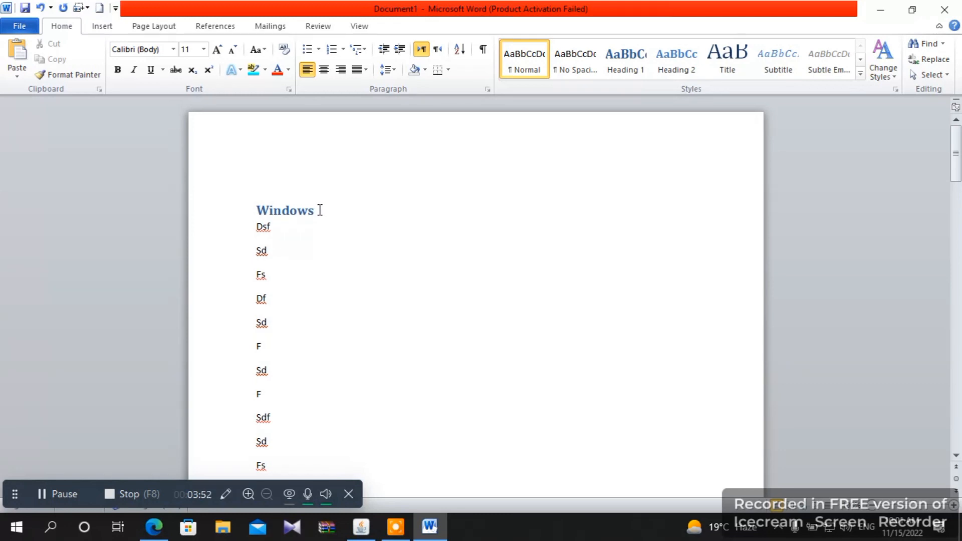
left_click_drag(320, 210, 254, 217)
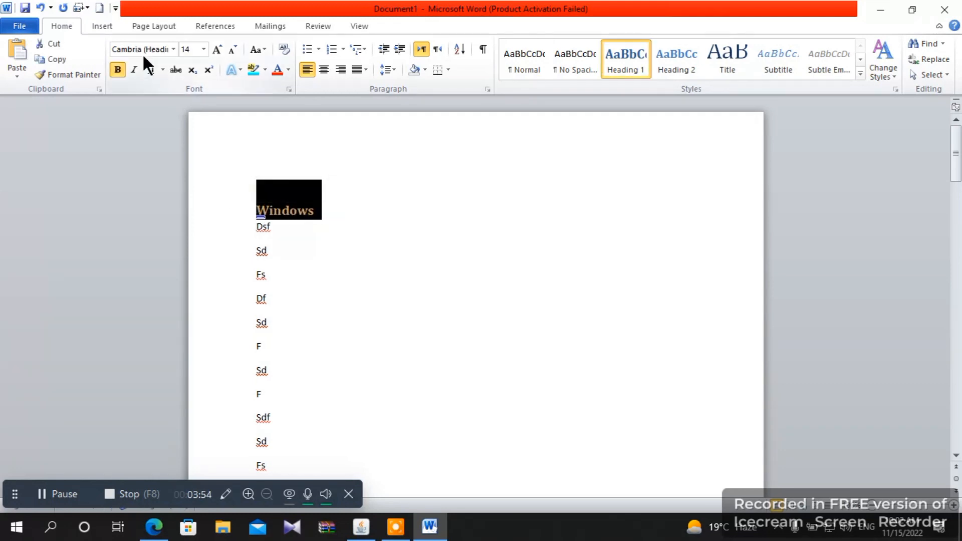
left_click(112, 25)
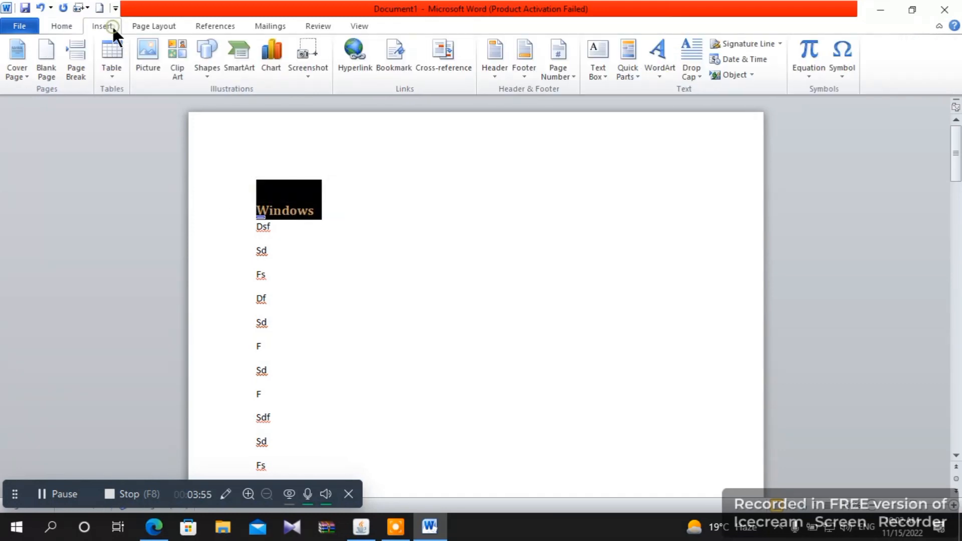
left_click(394, 52)
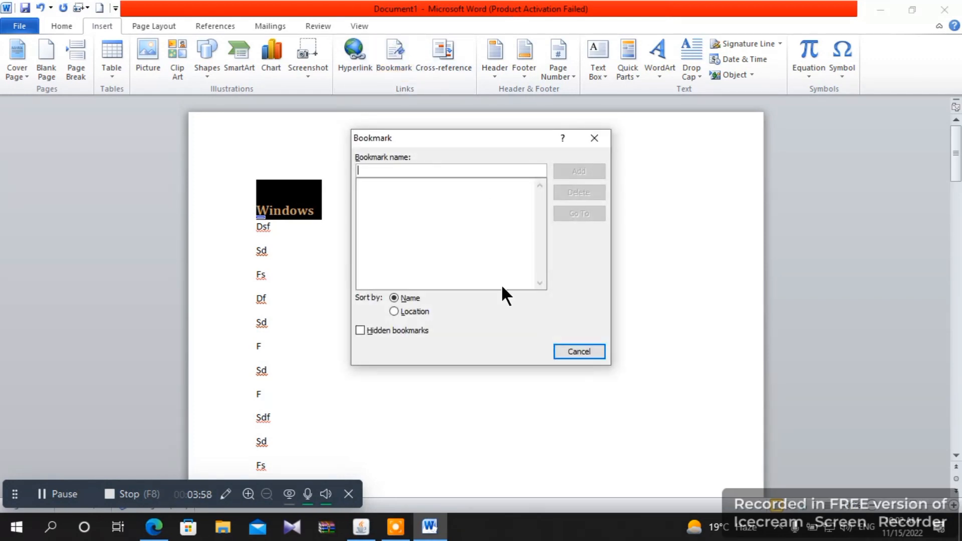
type("windo")
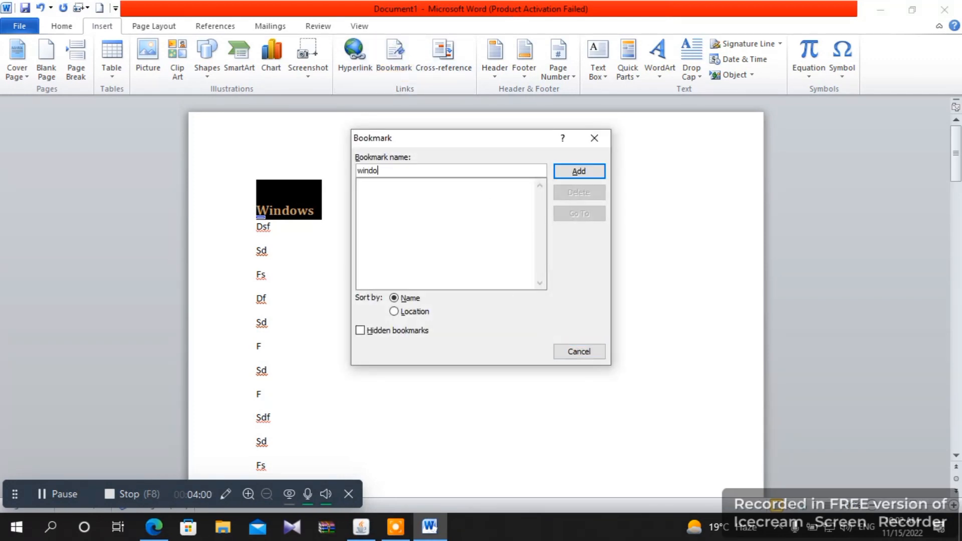
type("ws")
left_click(589, 173)
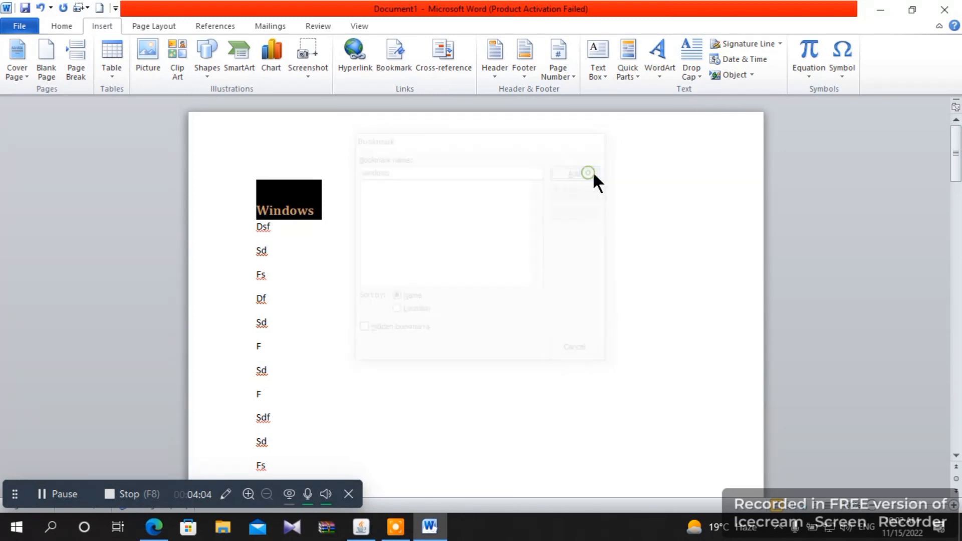
Add a bookmark named "wordpad" to the wordpad heading
left_click_drag(955, 158, 947, 257)
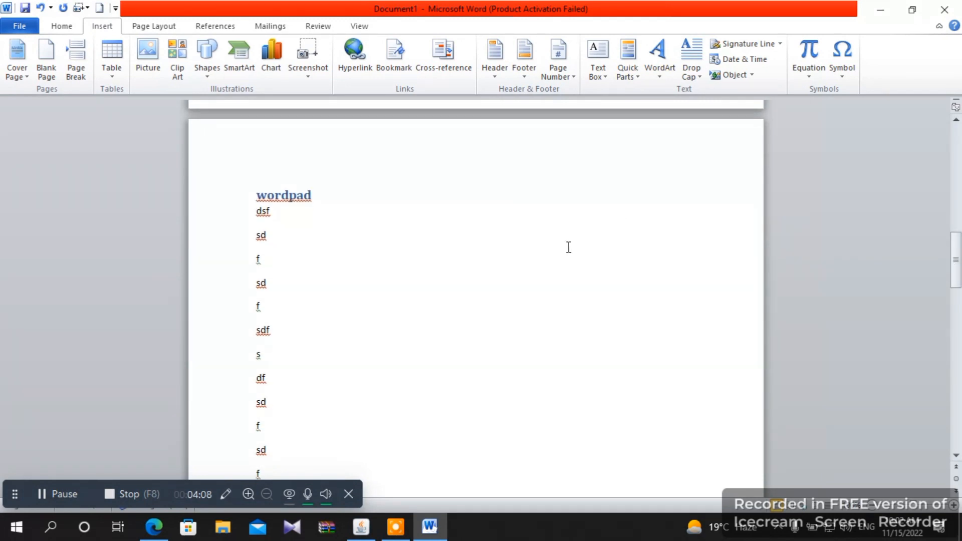
left_click_drag(322, 198, 238, 197)
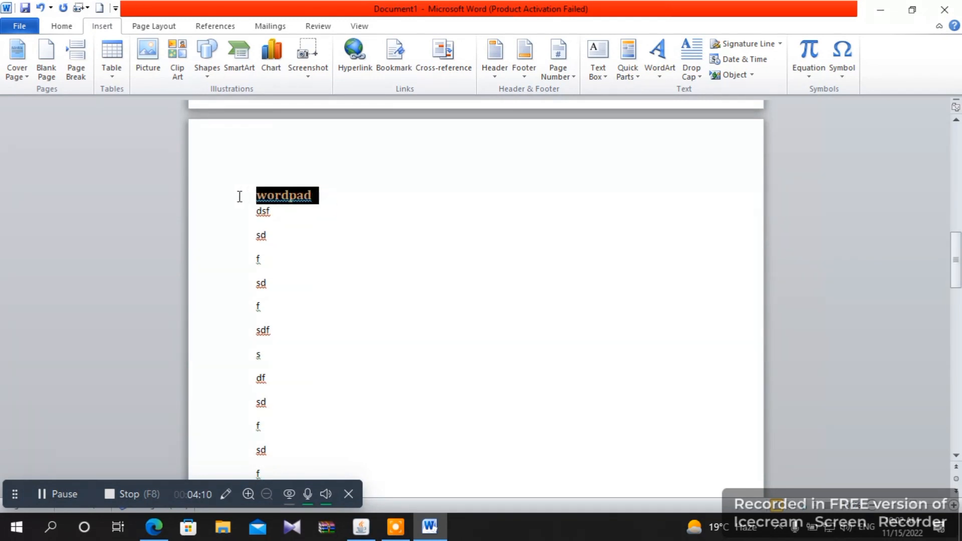
left_click(389, 48)
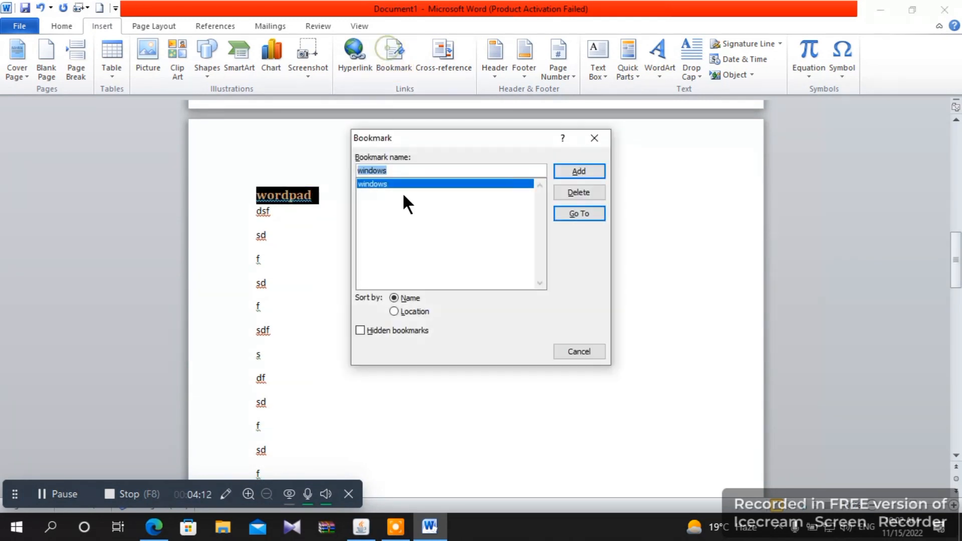
type("wordpad")
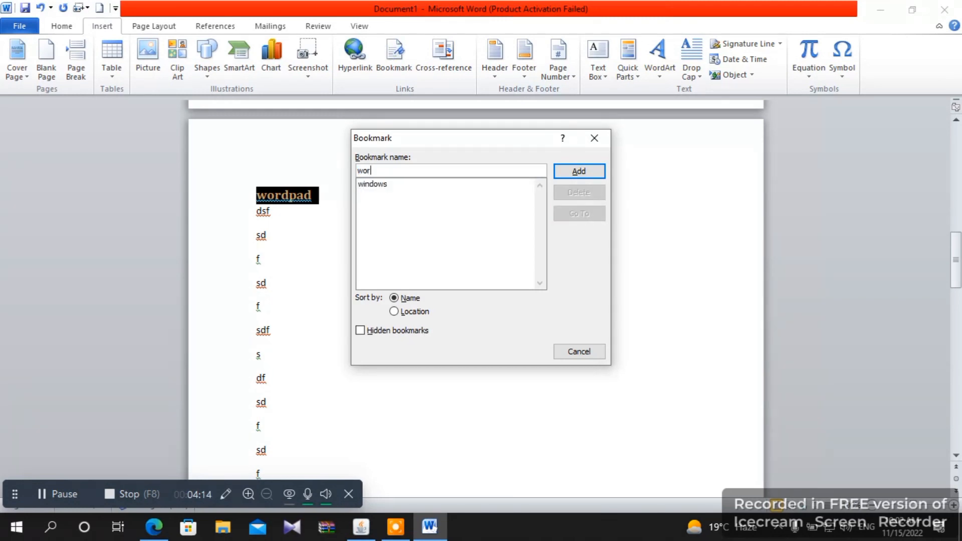
left_click(591, 167)
Add a bookmark named "excel" to the excel heading
left_click_drag(956, 261, 953, 379)
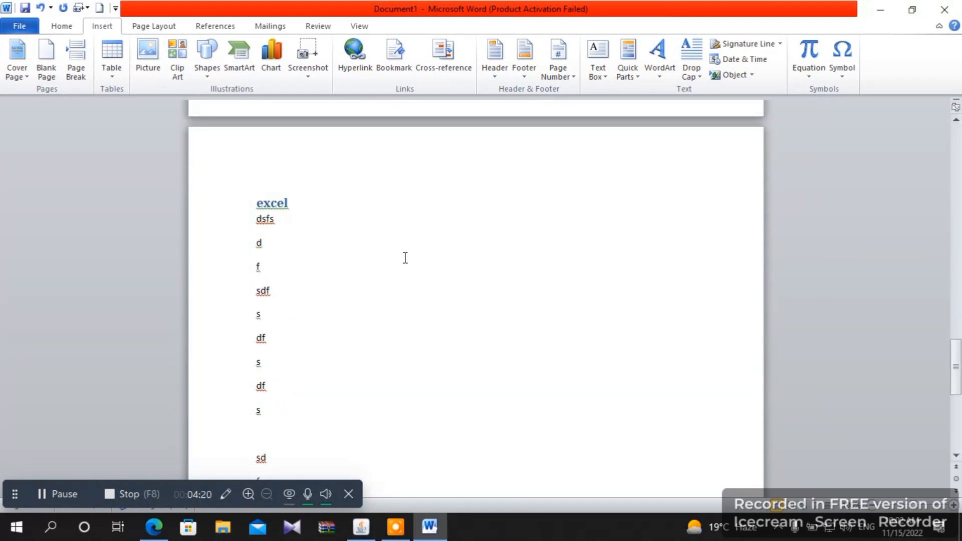
left_click_drag(290, 203, 256, 203)
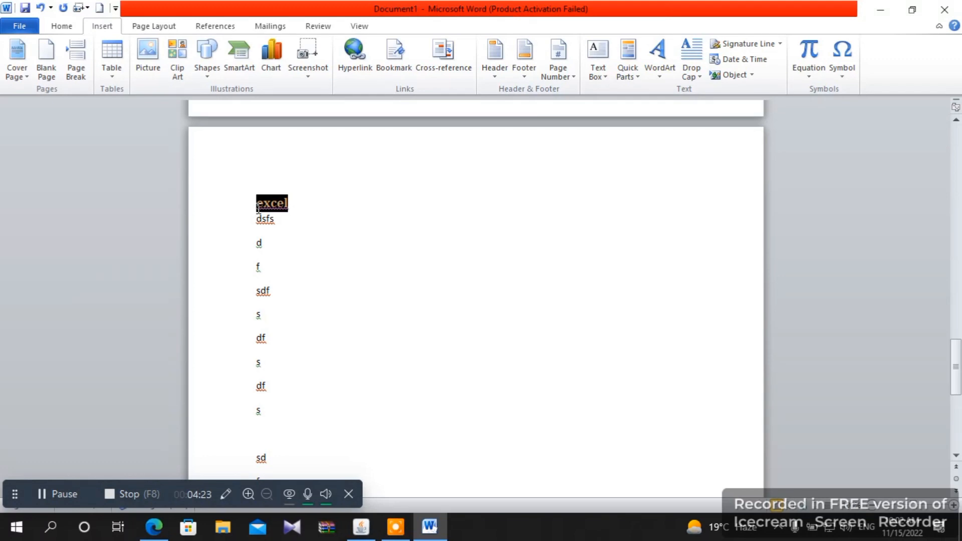
left_click(399, 62)
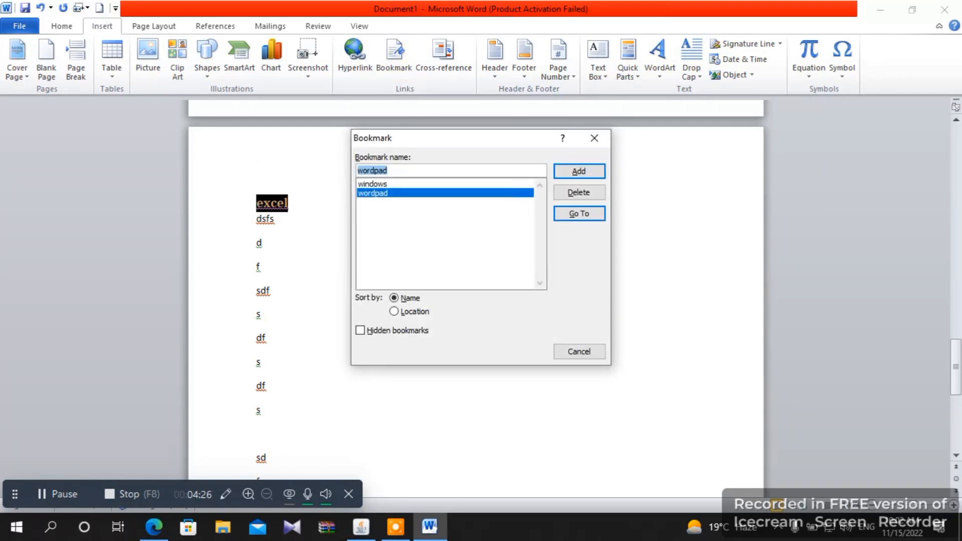
type("excel")
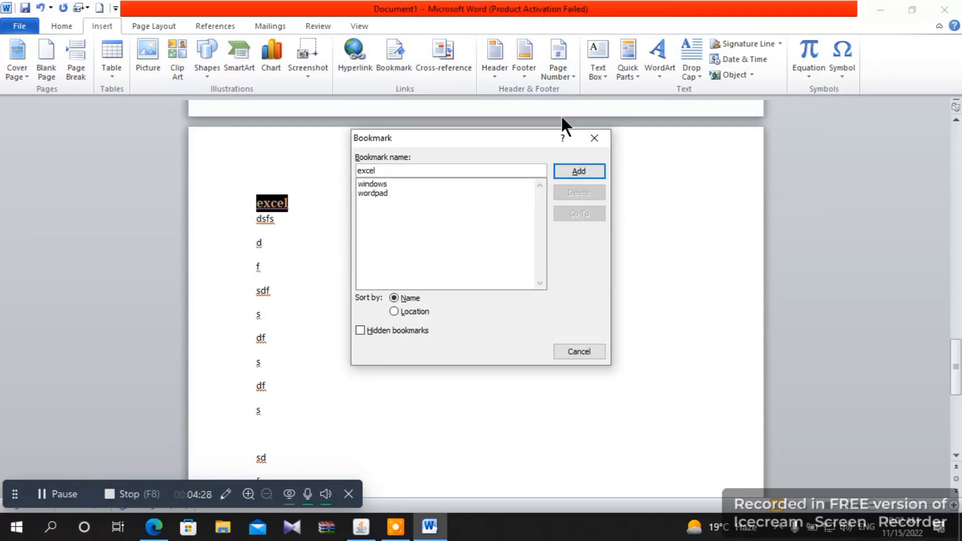
left_click(581, 172)
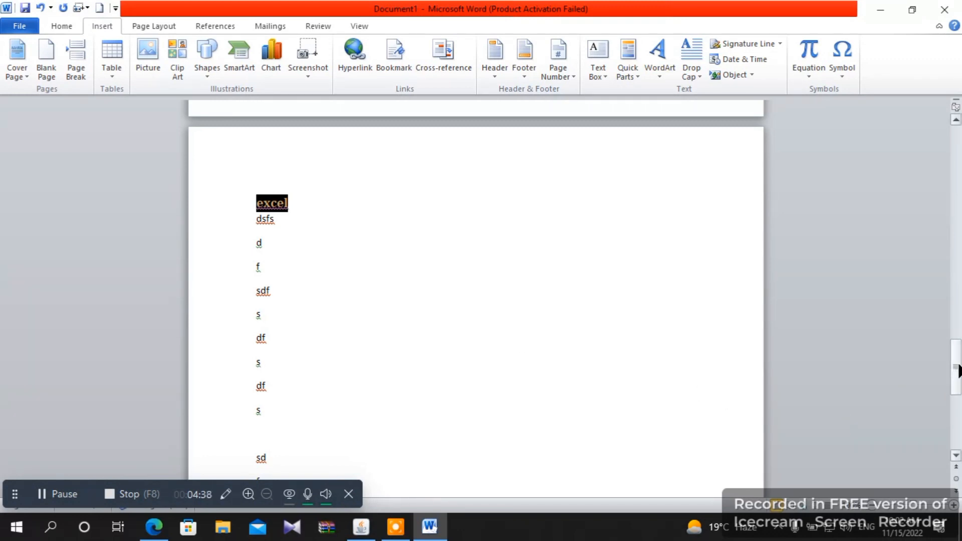
Use the bookmark list to go to the windows bookmark and to the wordpad bookmark, and close the list
left_click_drag(956, 371, 944, 281)
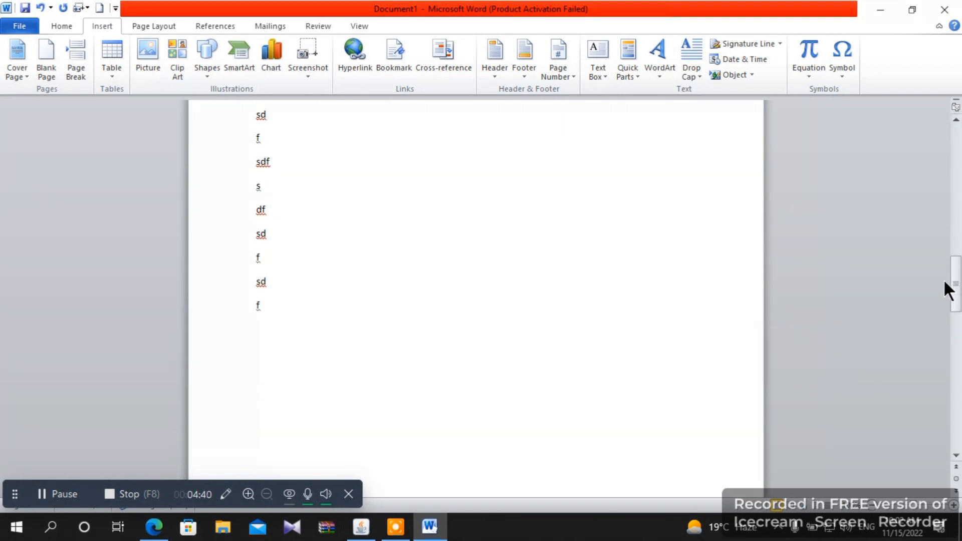
left_click(399, 55)
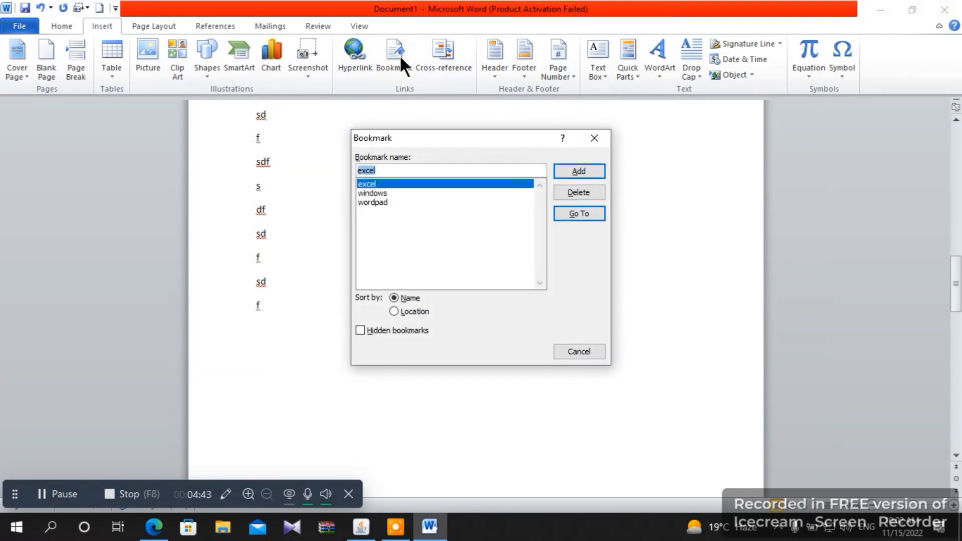
left_click(387, 193)
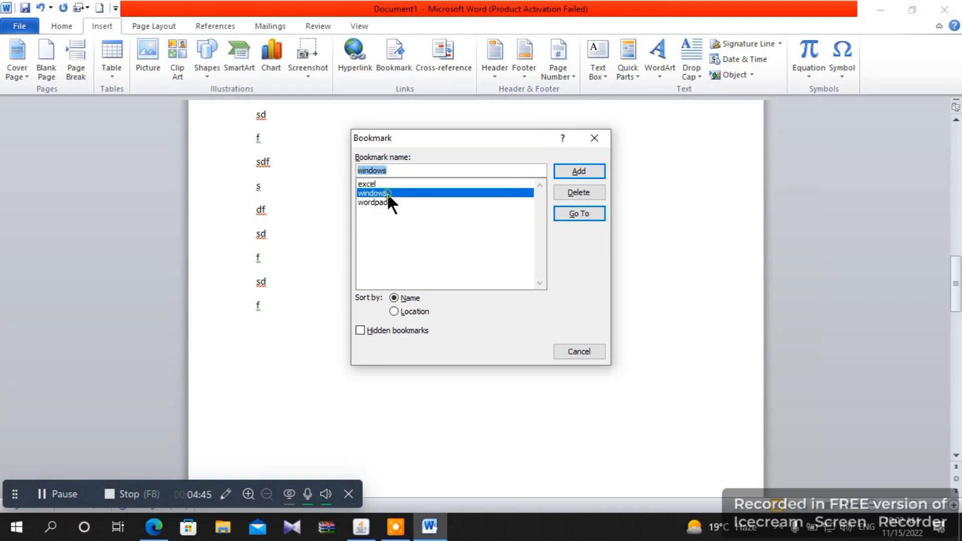
left_click(568, 208)
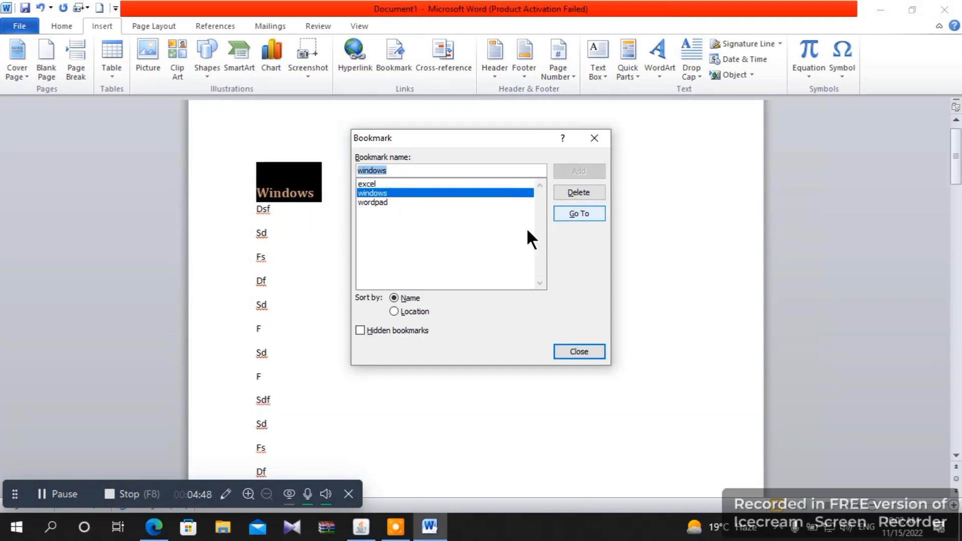
left_click(382, 201)
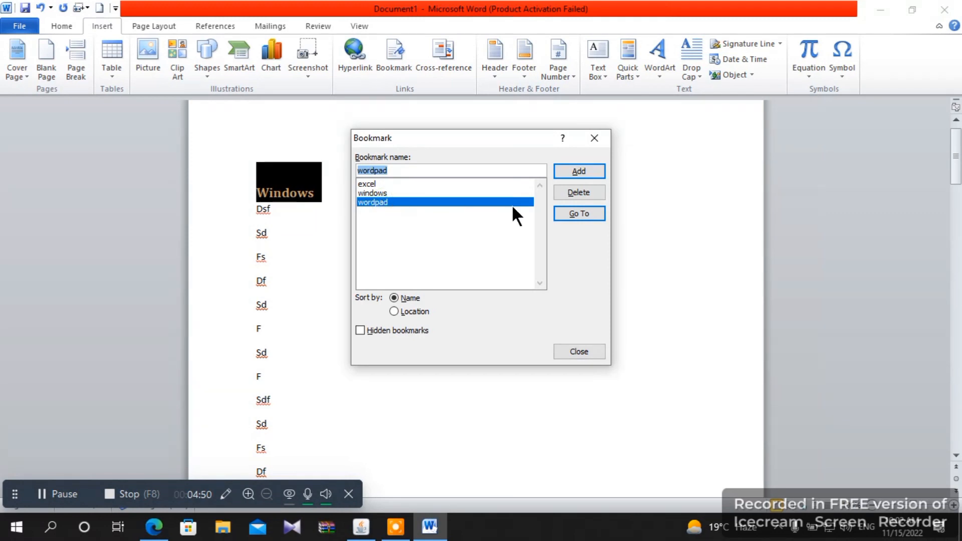
left_click(565, 215)
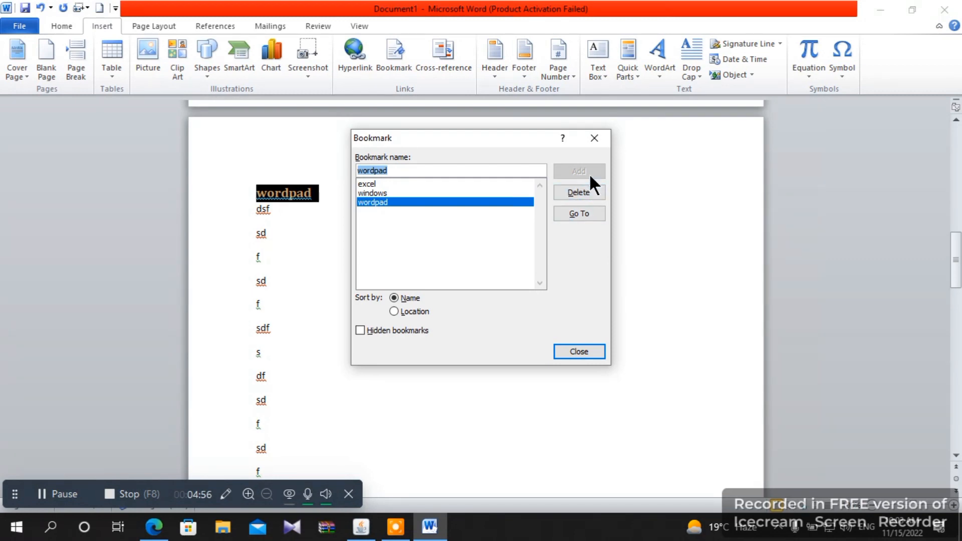
left_click(595, 136)
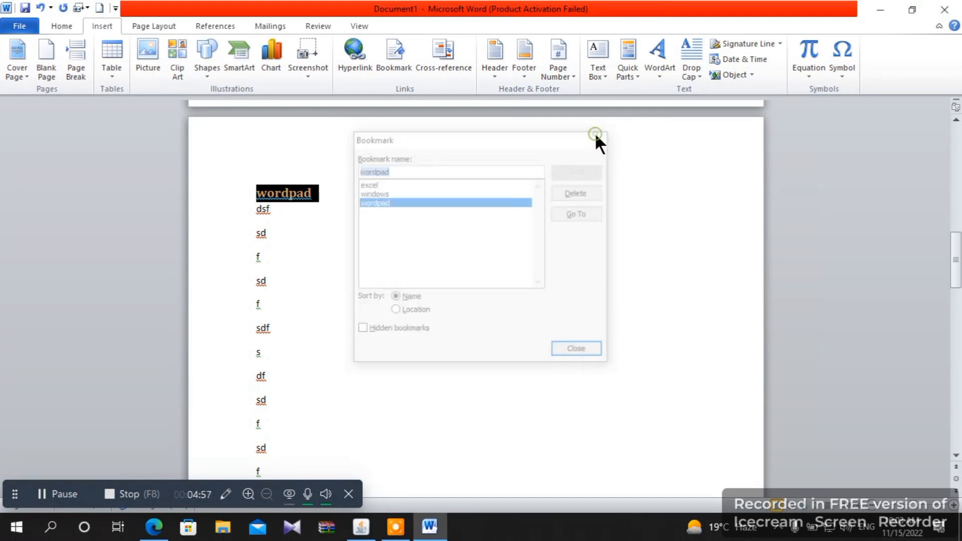
left_click(106, 490)
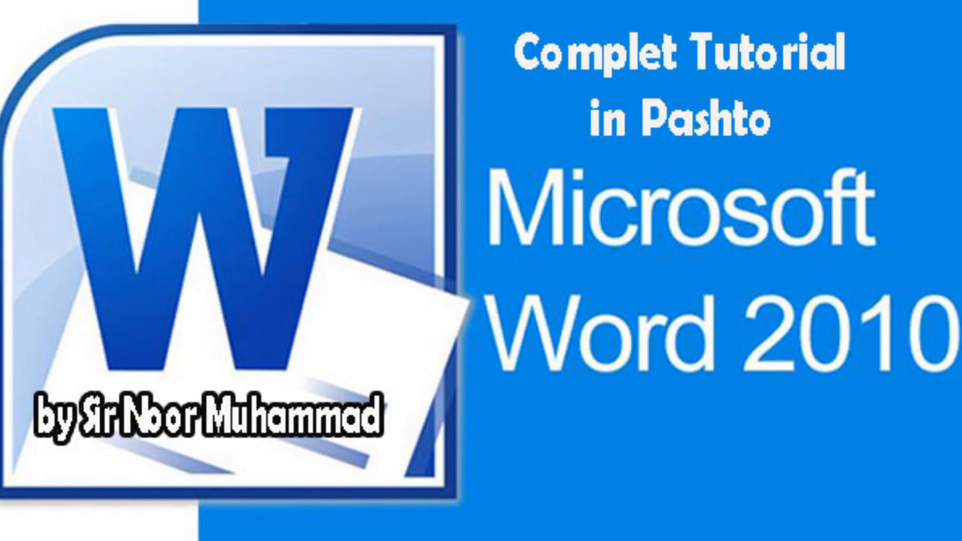